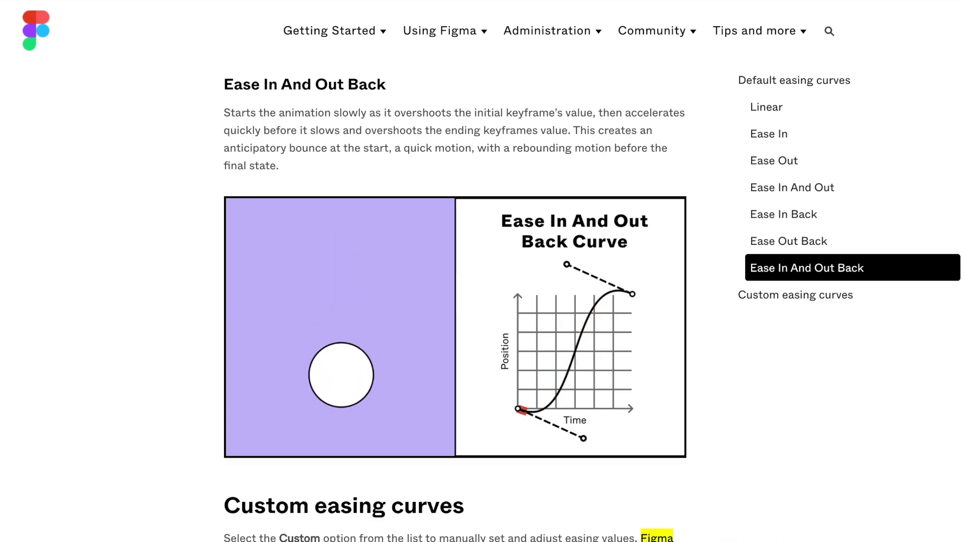
# Jump to the Ease Out Back section of the easing curves help page
pyautogui.click(850, 230)
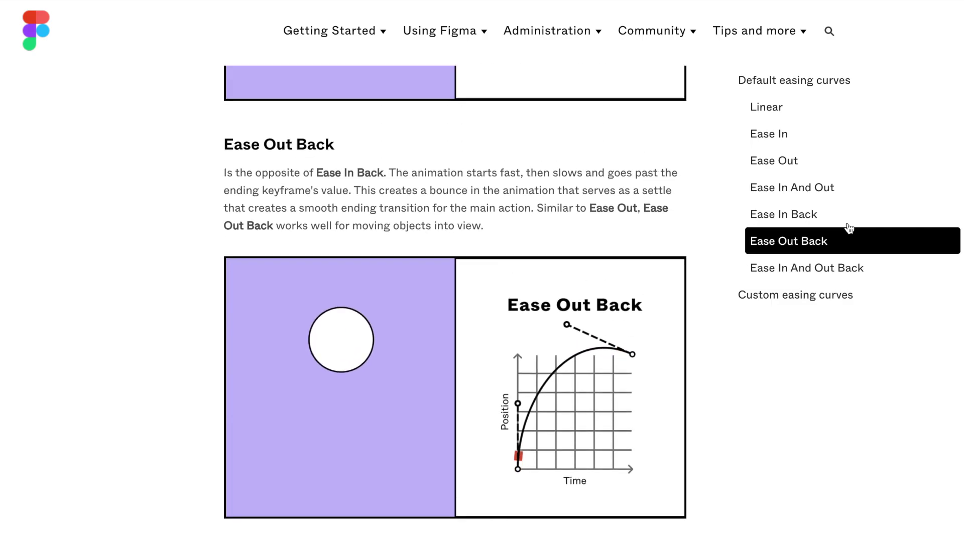
pyautogui.scroll(9, 848, 226)
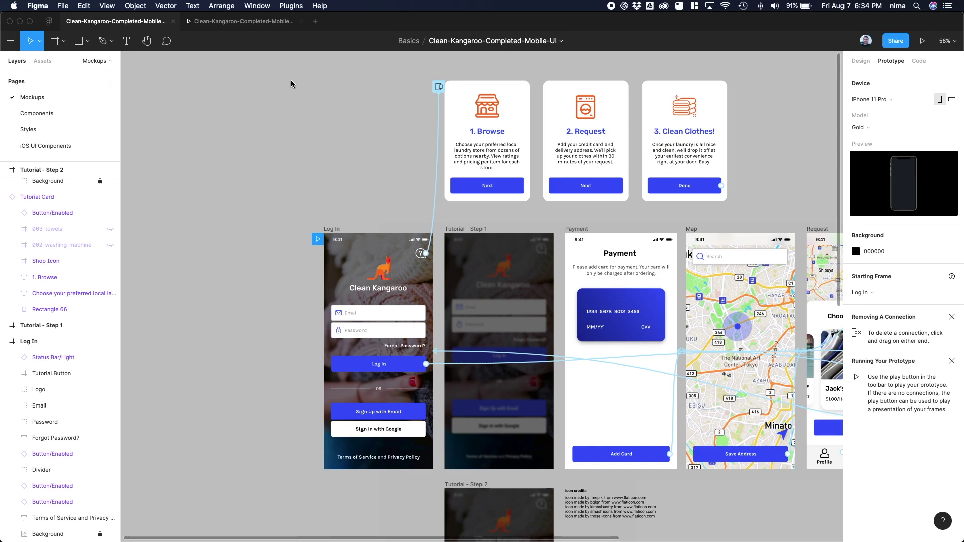
pyautogui.hotkey('ctrl', 'Up')
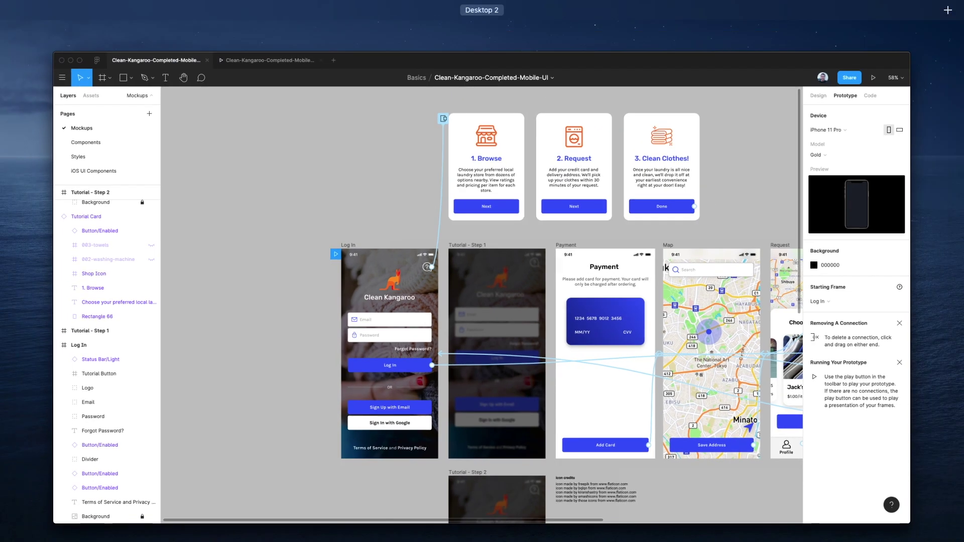
pyautogui.click(246, 104)
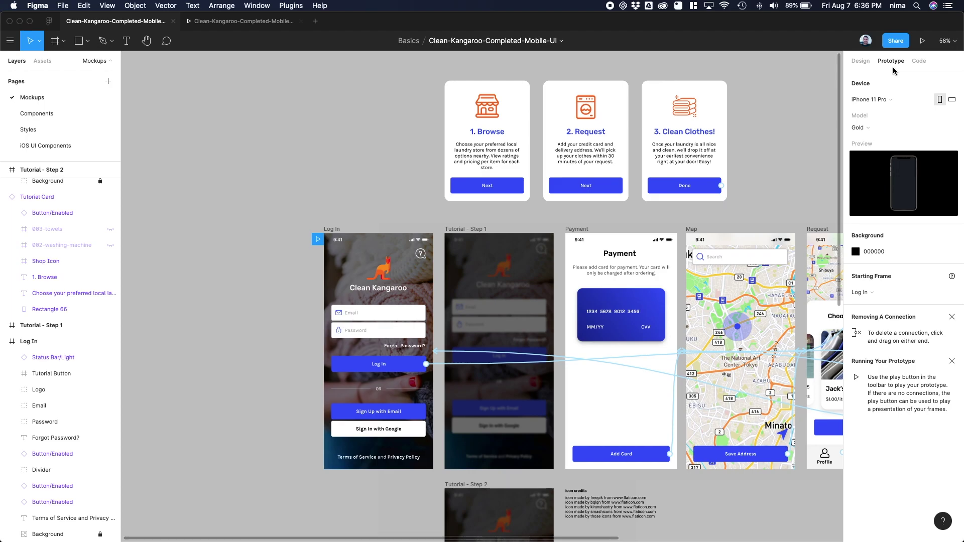
# Link the Log In screen's question-mark button to the Tutorial Card frame
pyautogui.scroll(2, 425, 254)
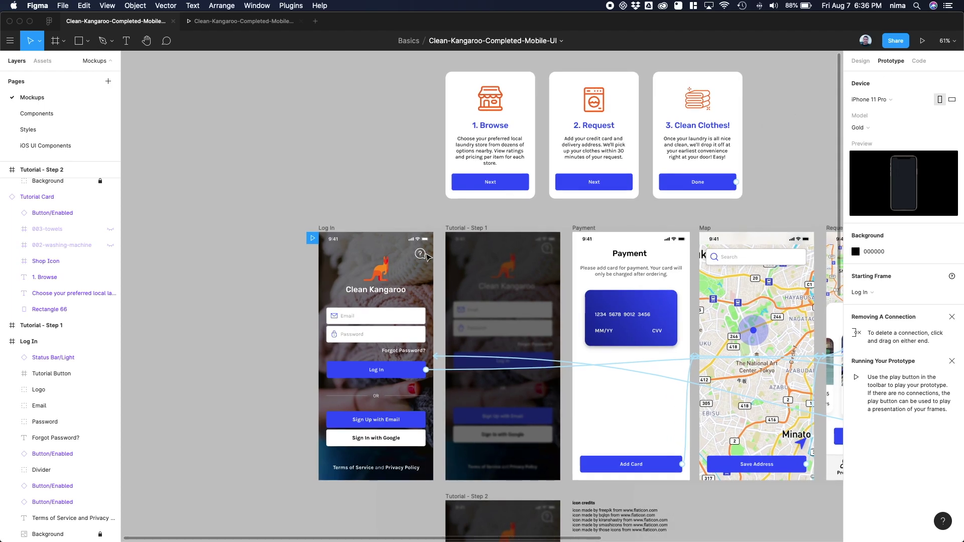
pyautogui.scroll(5, 426, 257)
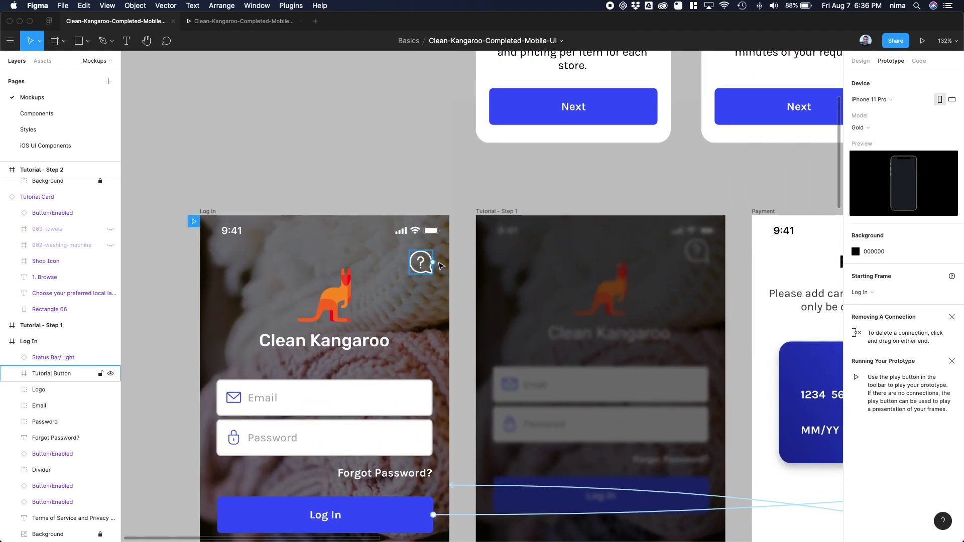
pyautogui.hscroll(3, 424, 266)
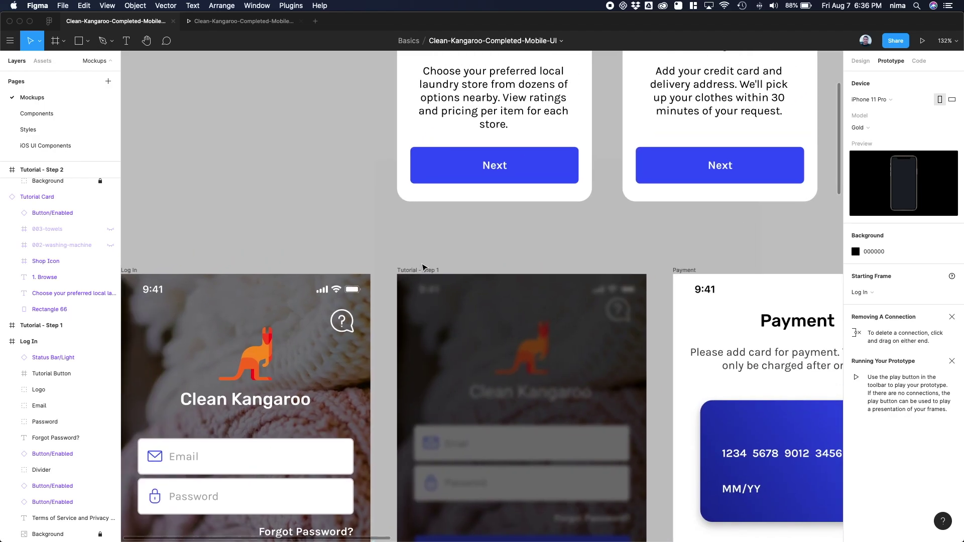
pyautogui.click(355, 322)
pyautogui.moveTo(354, 322); pyautogui.dragTo(452, 177)
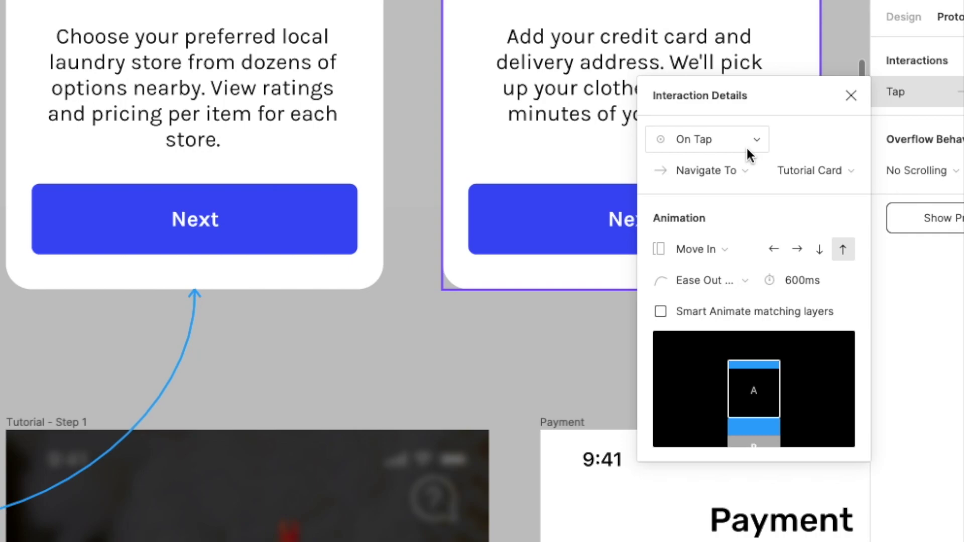
# Change the tap action from Navigate To to Open Overlay, keeping position Centered
pyautogui.click(686, 180)
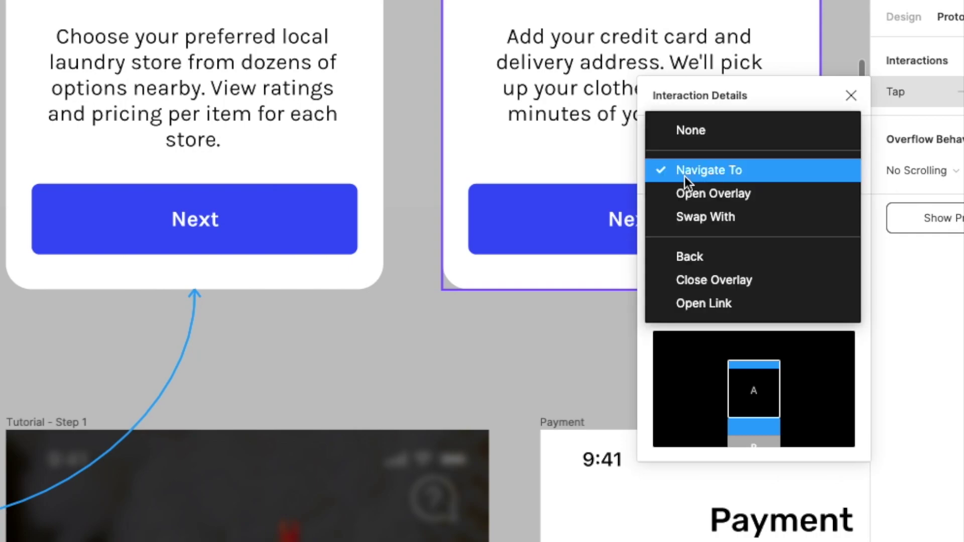
pyautogui.click(704, 196)
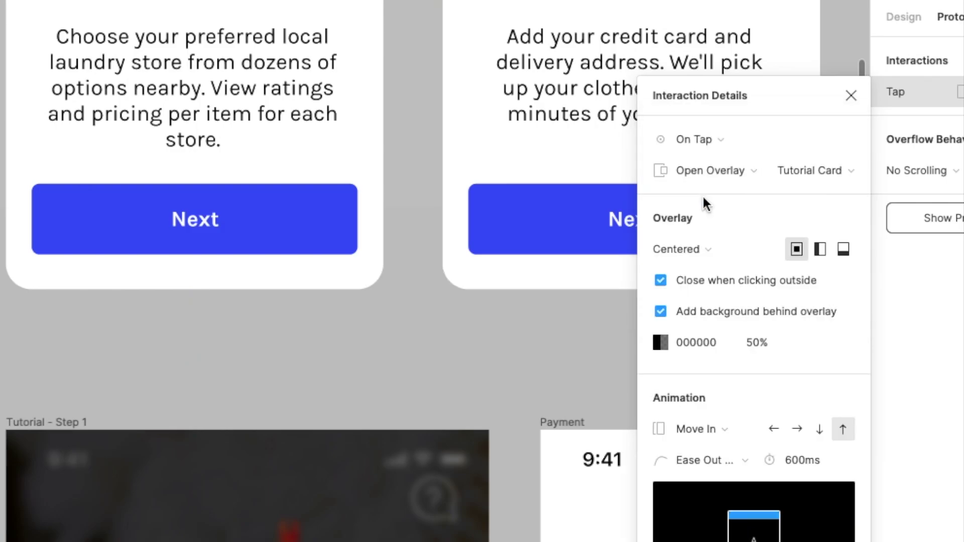
pyautogui.scroll(4, 300, 282)
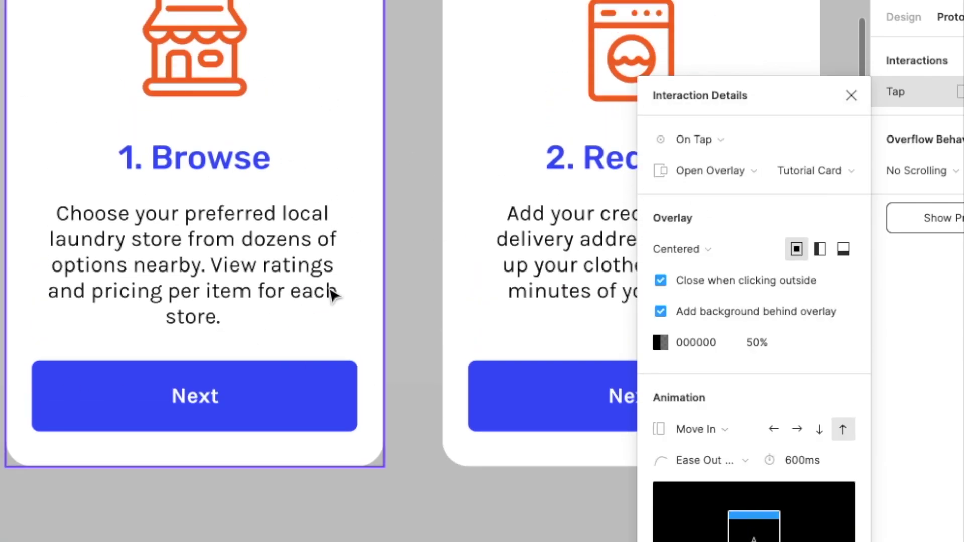
pyautogui.scroll(-7, 337, 295)
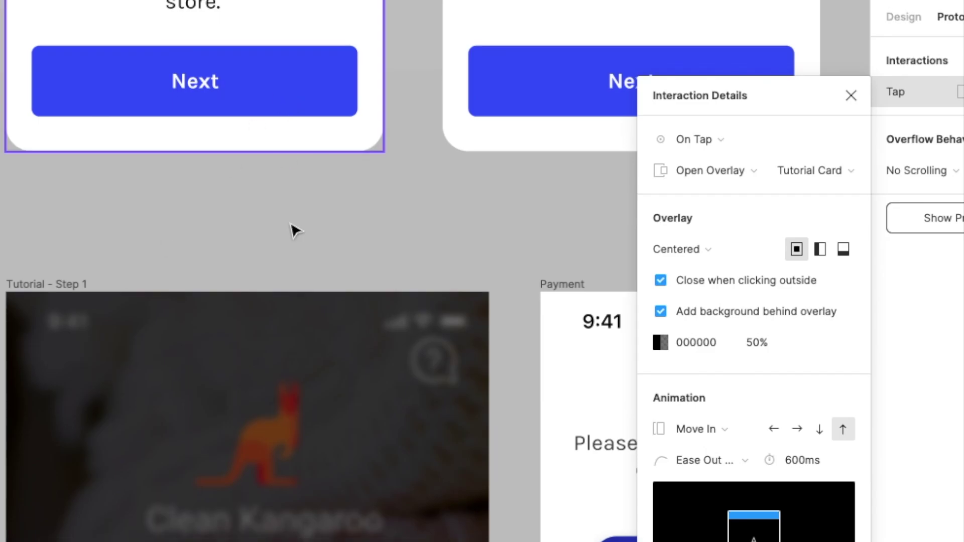
pyautogui.scroll(2, 295, 230)
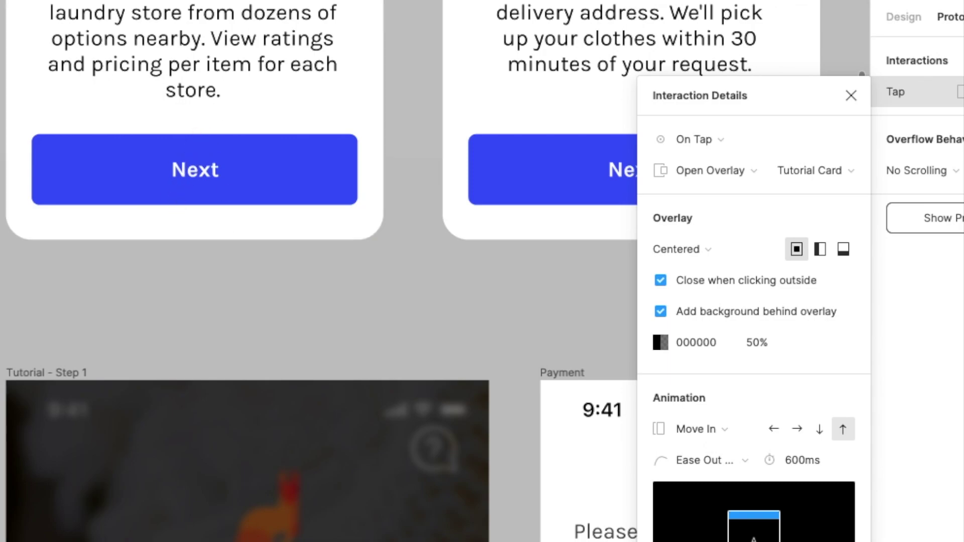
pyautogui.click(728, 428)
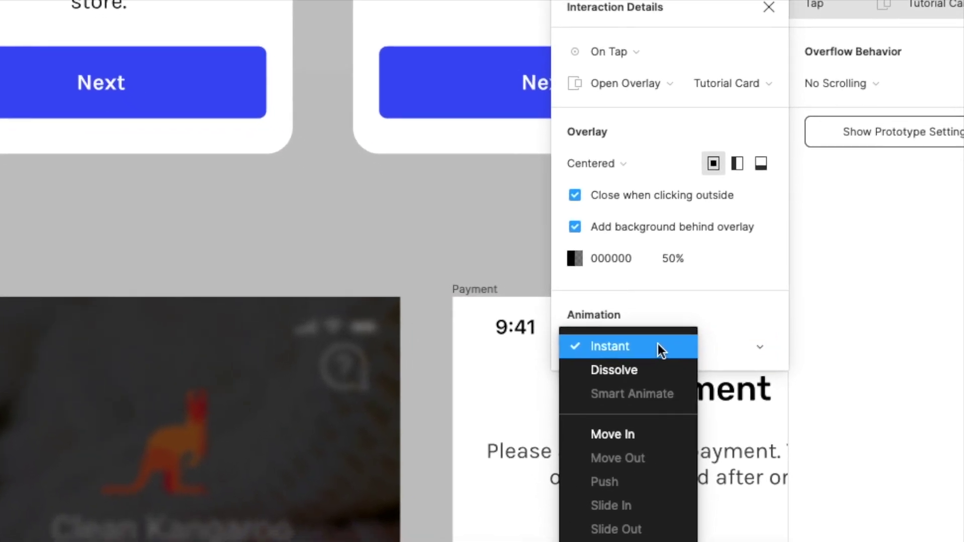
# Set the overlay animation to Move In from the bottom, with easing still Linear
pyautogui.click(730, 427)
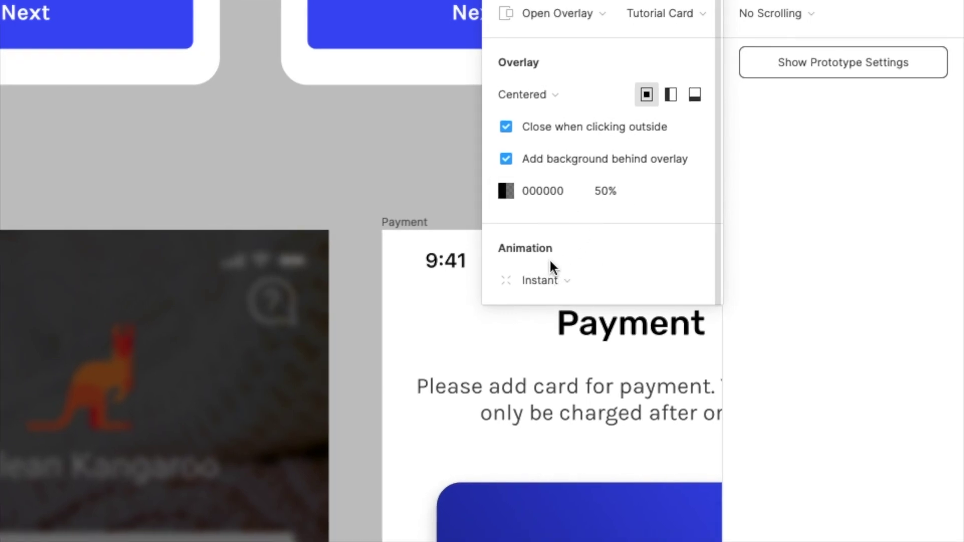
pyautogui.click(558, 281)
pyautogui.click(561, 371)
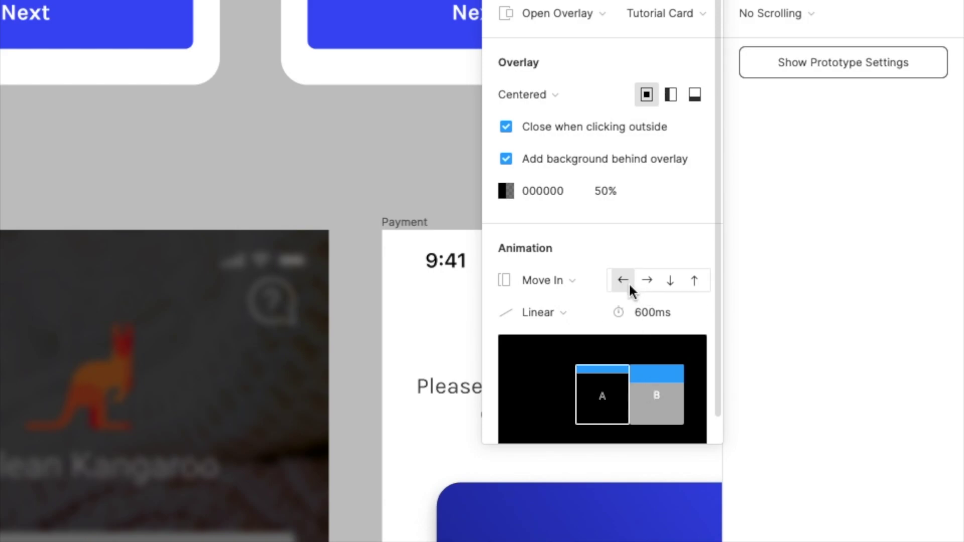
pyautogui.click(697, 284)
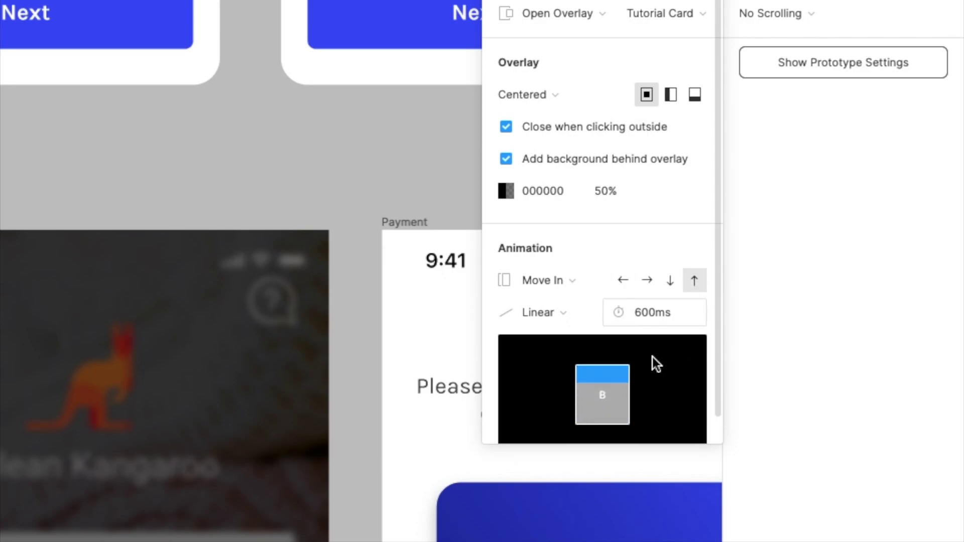
pyautogui.click(559, 316)
pyautogui.click(560, 321)
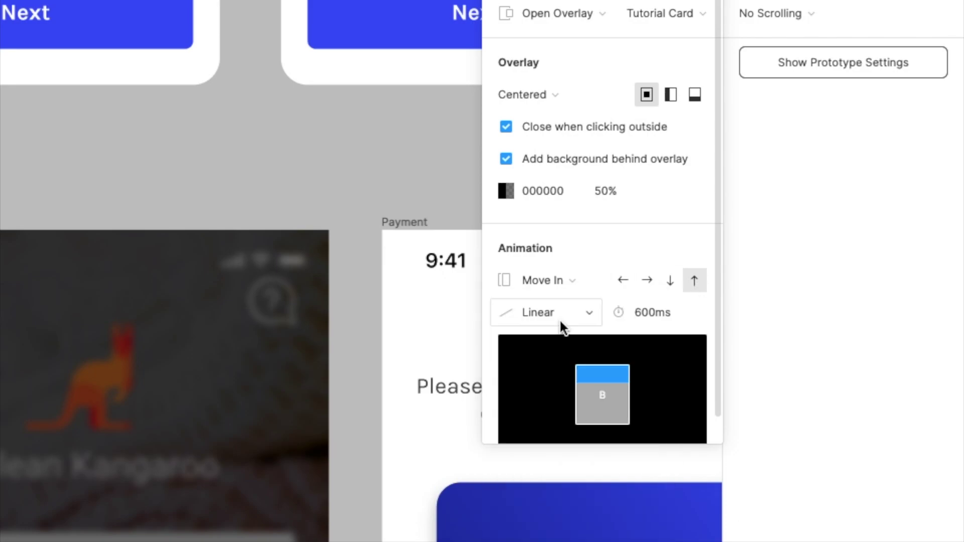
pyautogui.click(539, 325)
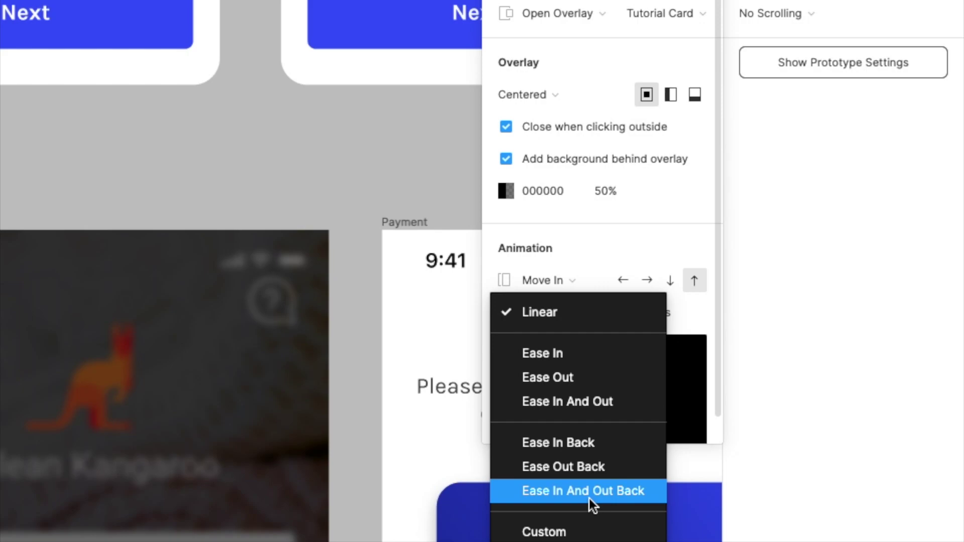
# Set the overlay easing to Ease In Back with a 1500ms duration
pyautogui.click(618, 441)
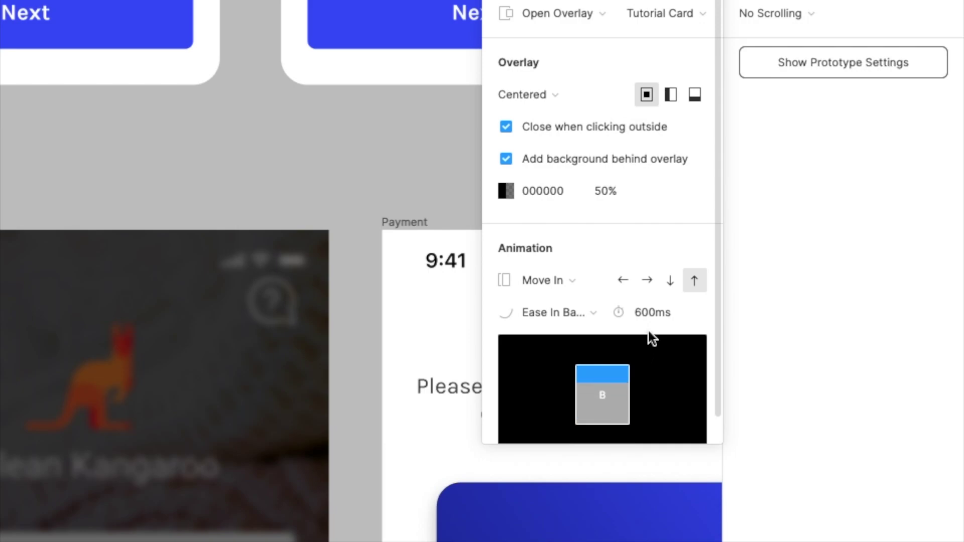
pyautogui.click(651, 318)
pyautogui.write('1500')
pyautogui.press('Return')
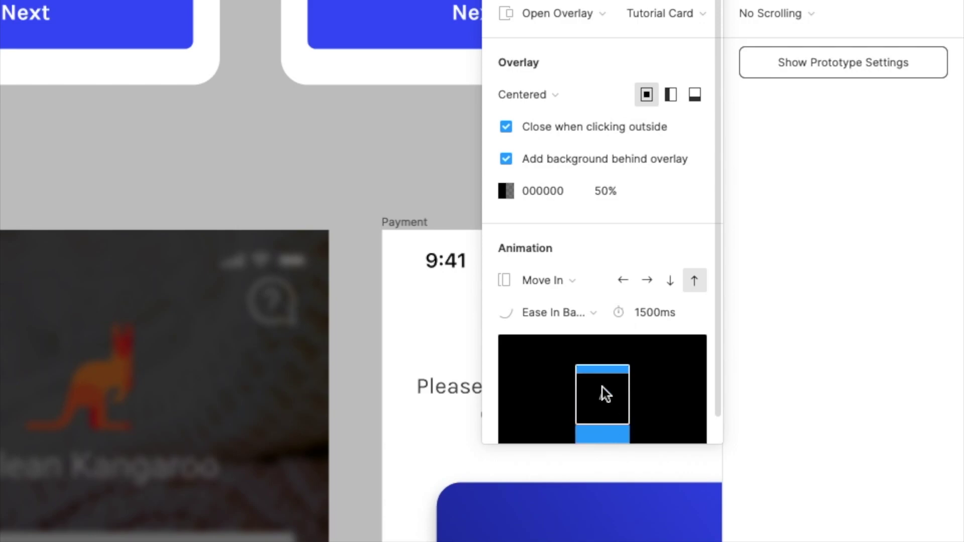
# Switch the overlay easing from Ease In Back to Ease Out Back
pyautogui.click(591, 316)
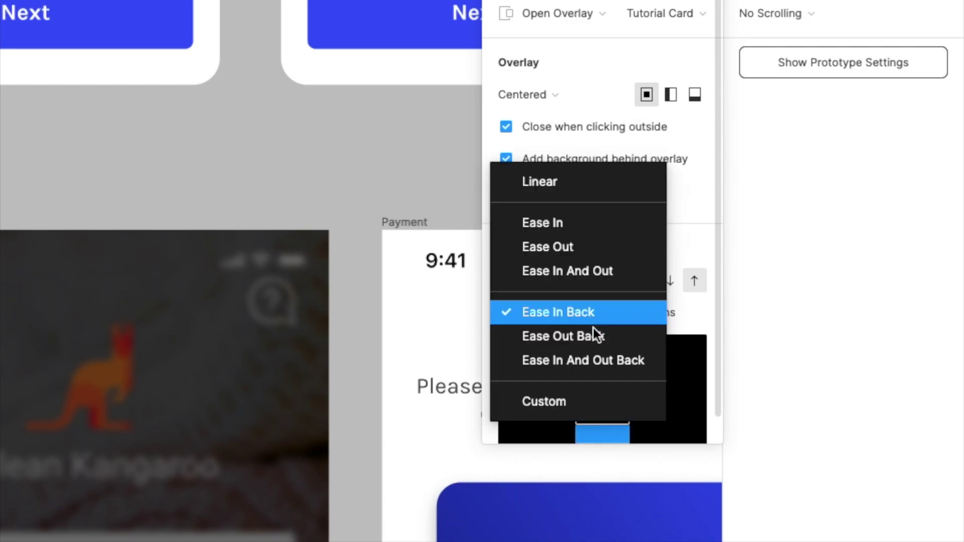
pyautogui.click(599, 344)
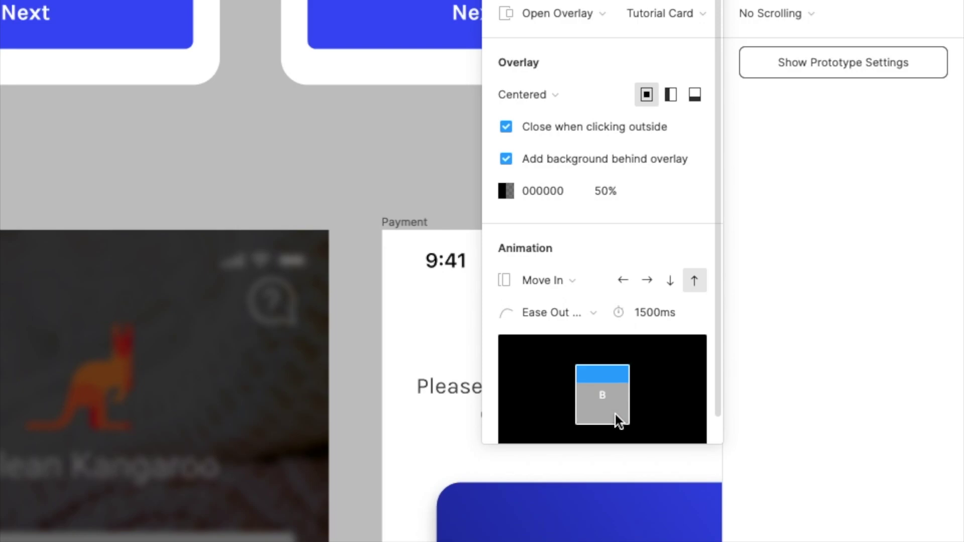
pyautogui.click(582, 312)
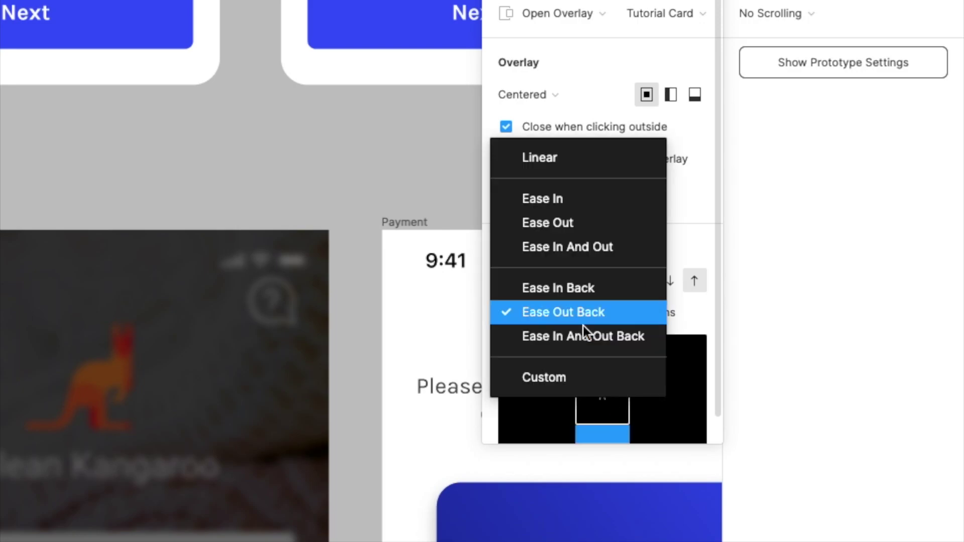
# Try Ease In And Out Back easing, then return to Ease Out Back
pyautogui.click(622, 336)
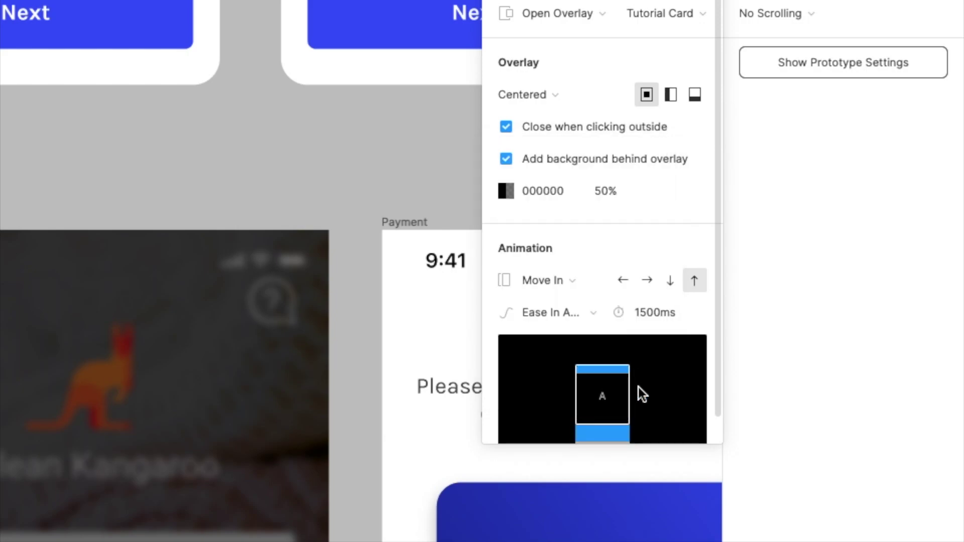
pyautogui.click(598, 314)
pyautogui.click(604, 290)
# Shorten the overlay duration to 600ms, then 700ms, and present the prototype
pyautogui.click(655, 311)
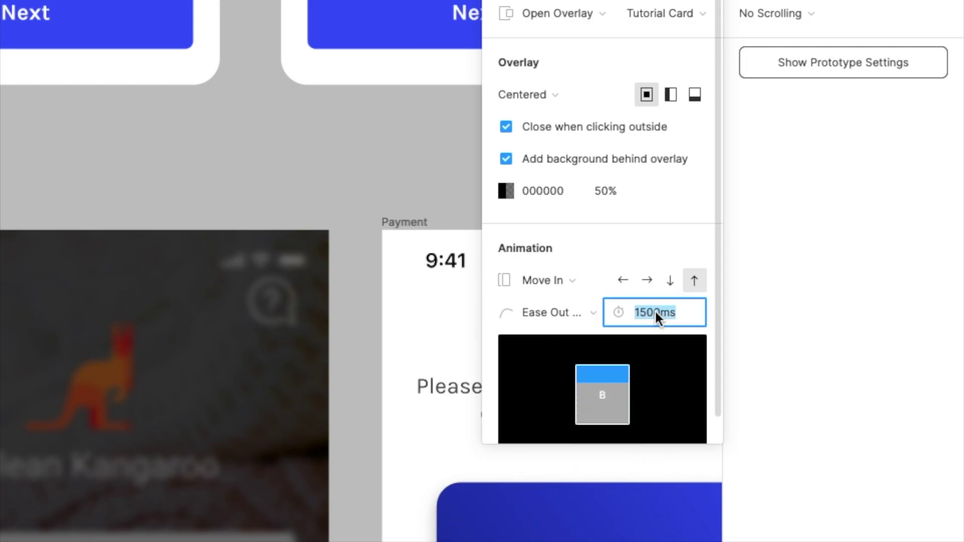
pyautogui.write('600')
pyautogui.press('Return')
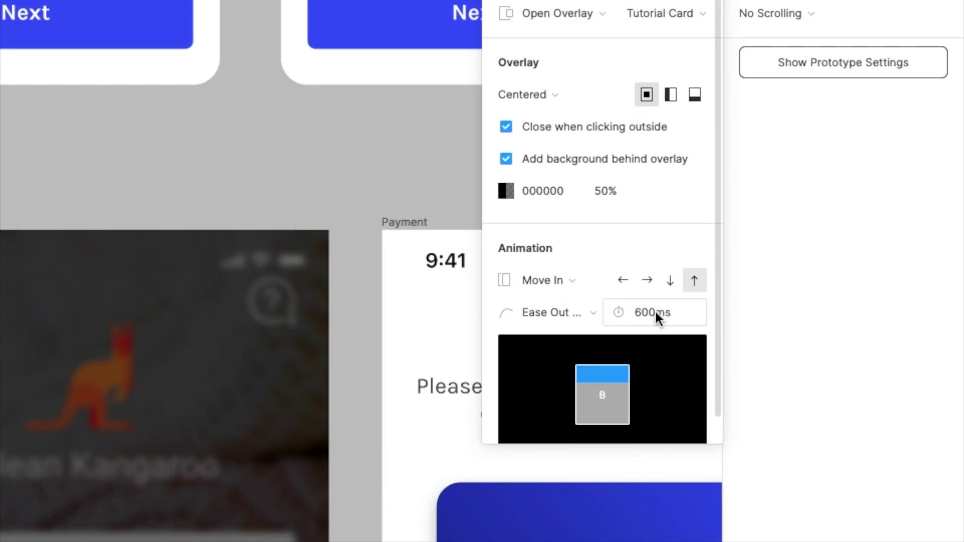
pyautogui.click(656, 312)
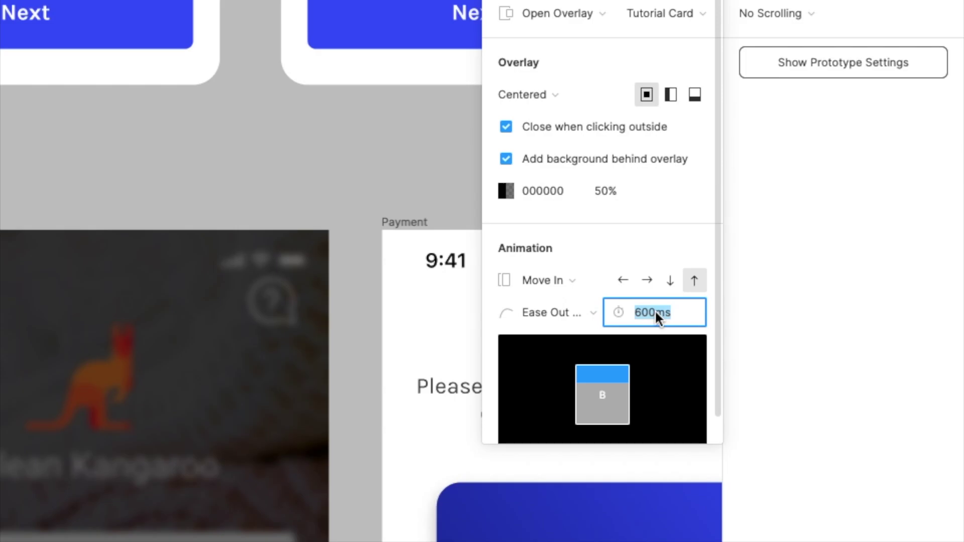
pyautogui.write('700')
pyautogui.press('Return')
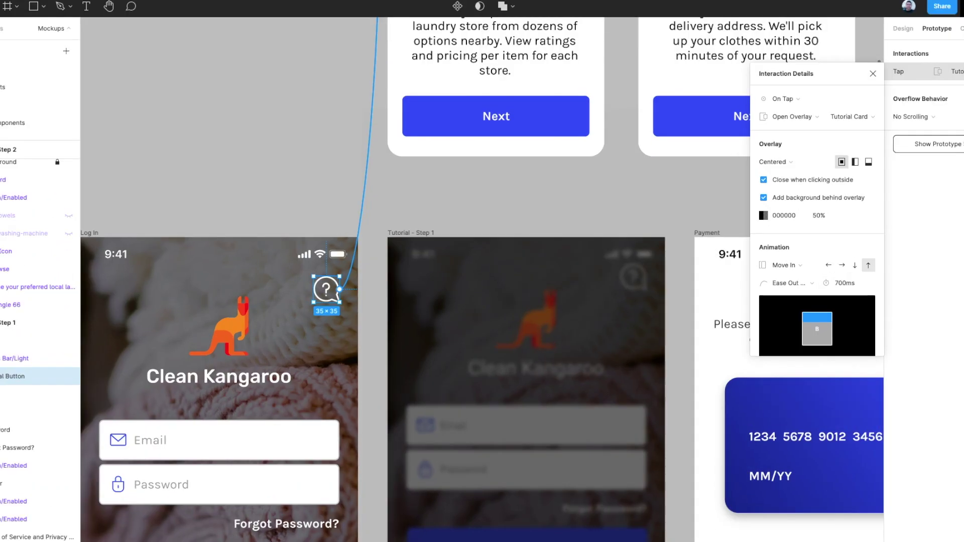
pyautogui.hotkey('ctrl', 'alt', 'Return')
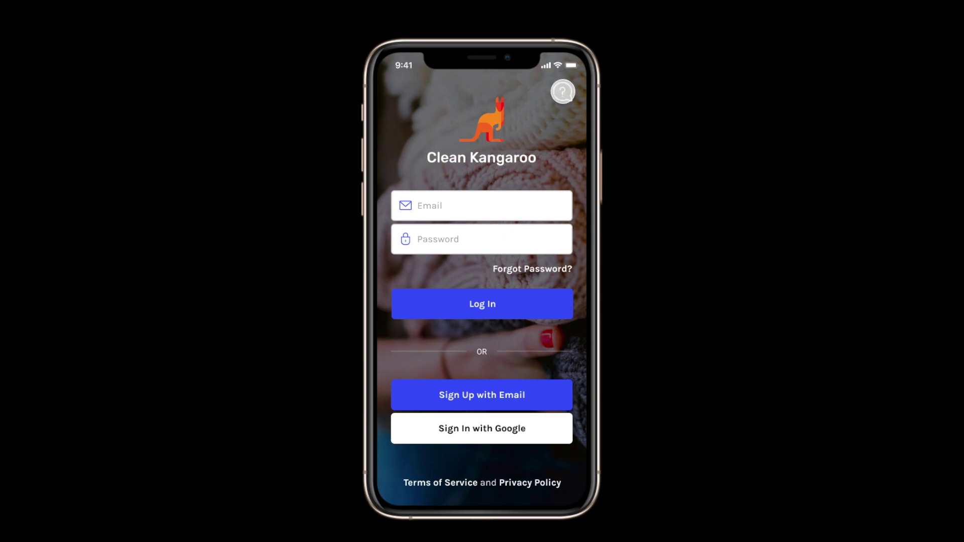
pyautogui.click(562, 91)
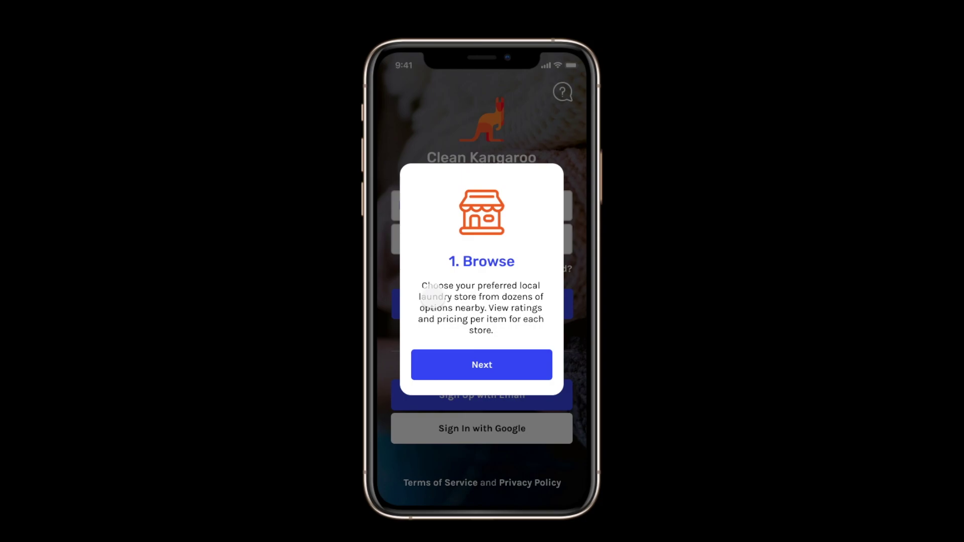
pyautogui.click(535, 128)
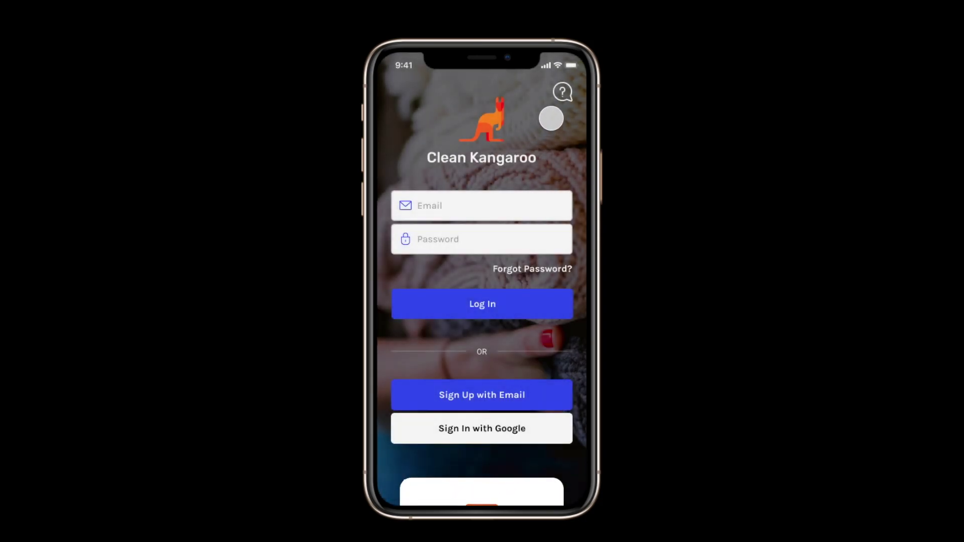
pyautogui.click(563, 96)
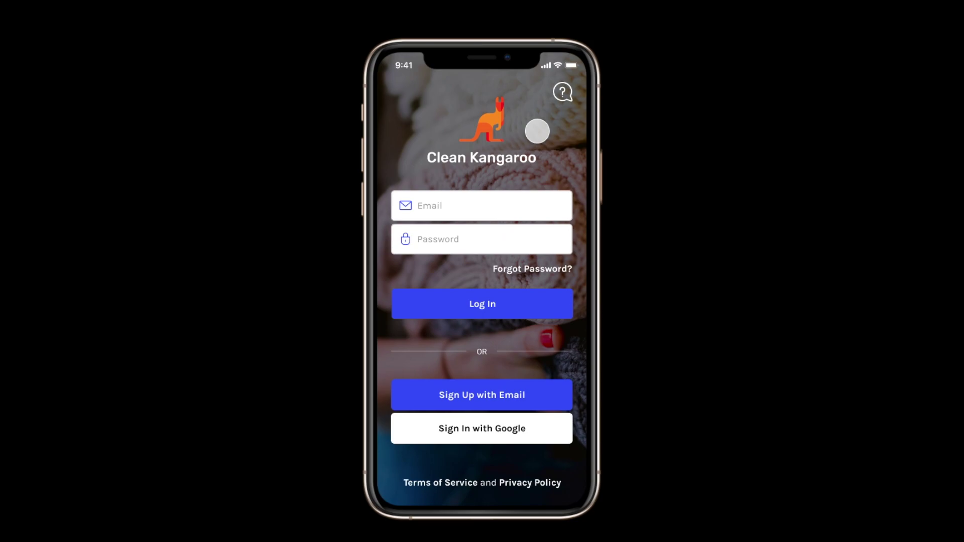
pyautogui.moveTo(181, 2)
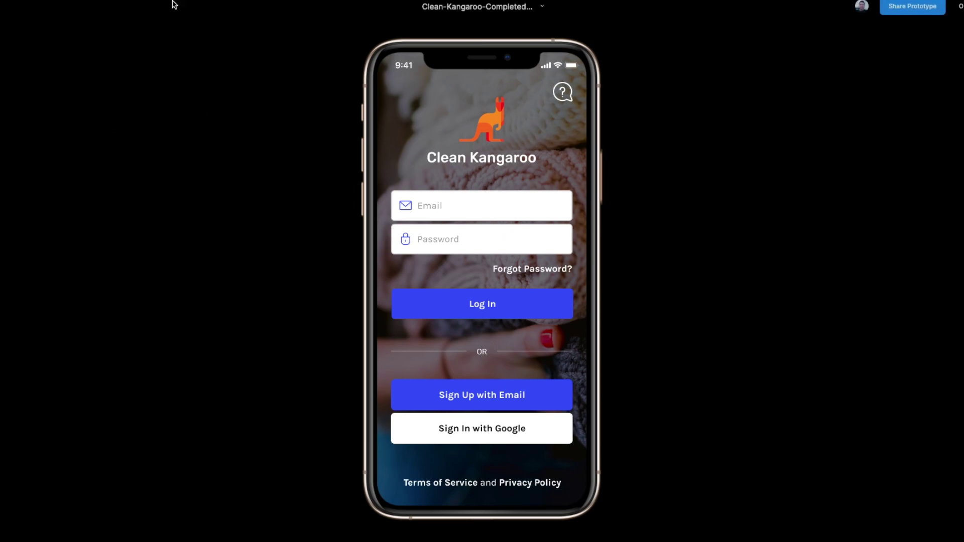